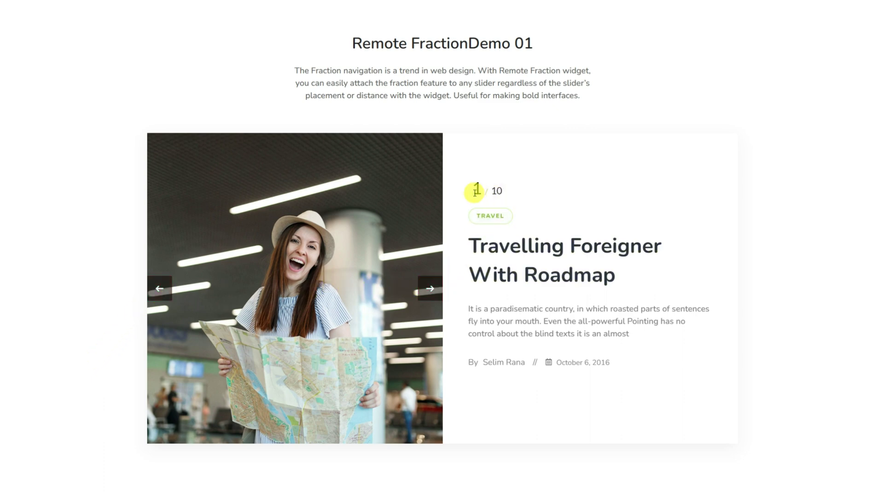
Step: Advance the demo slider four slides, watching the Remote Fraction counter count up
left_click(430, 289)
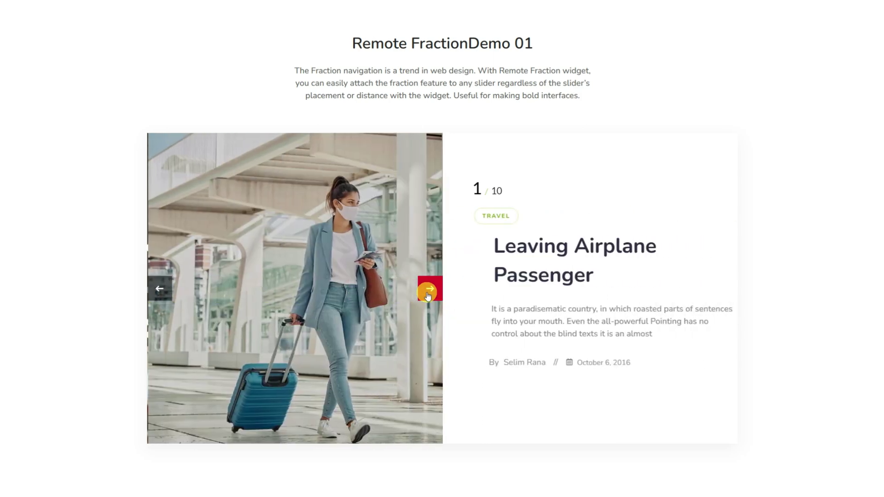
left_click(429, 294)
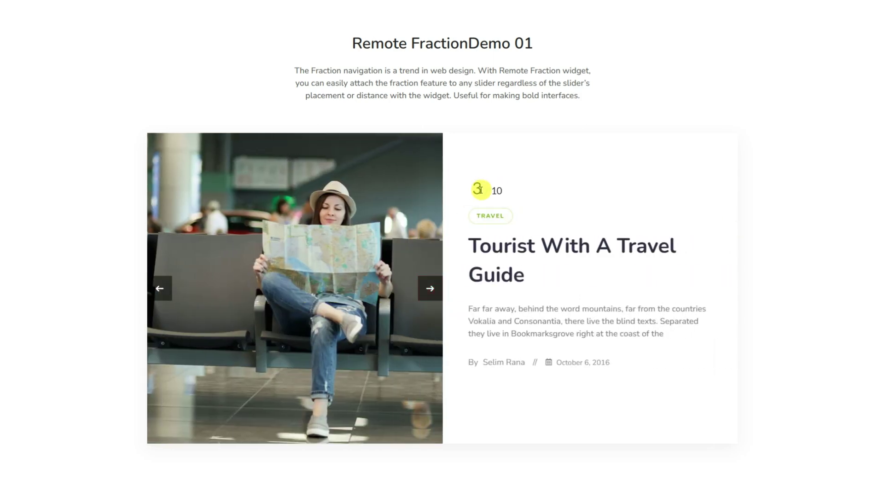
left_click(428, 289)
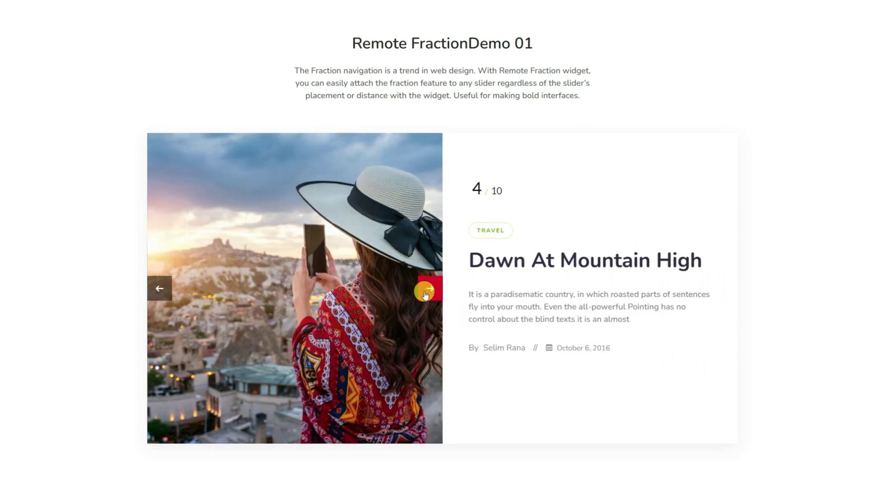
left_click(427, 291)
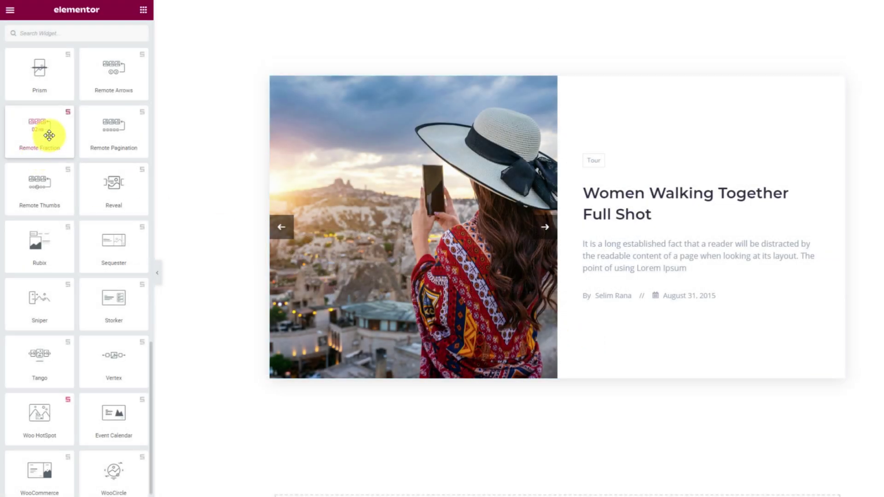
Step: Drag a Remote Fraction widget from the panel onto the page above the carousel
left_click_drag(52, 138, 580, 80)
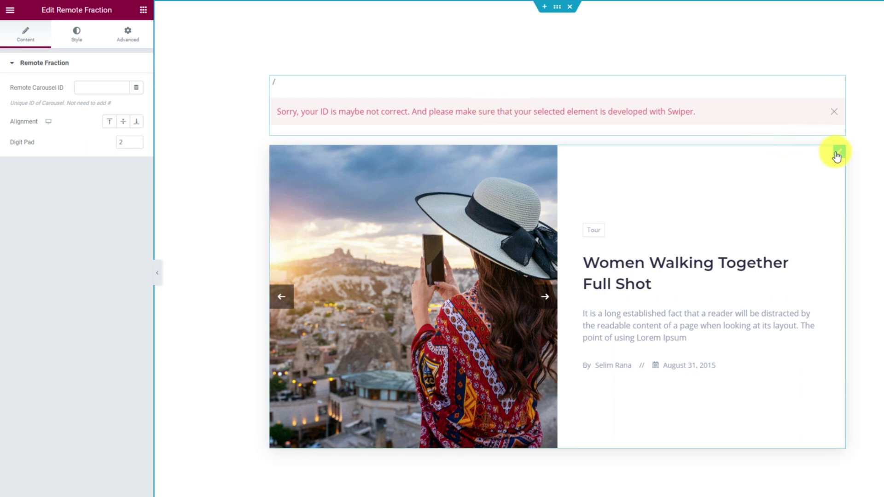
Step: Give the Mercury slider the Advanced CSS ID 'remote-fraction', copy it, and reselect the widget
left_click(839, 155)
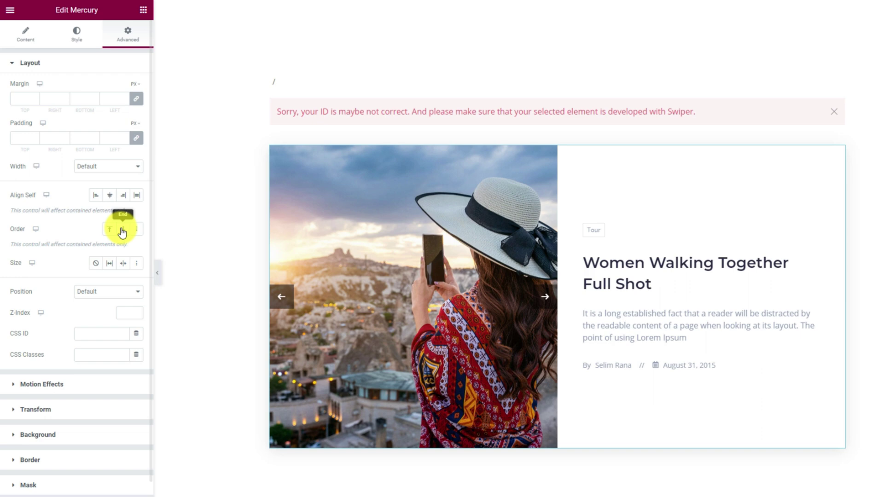
left_click(100, 334)
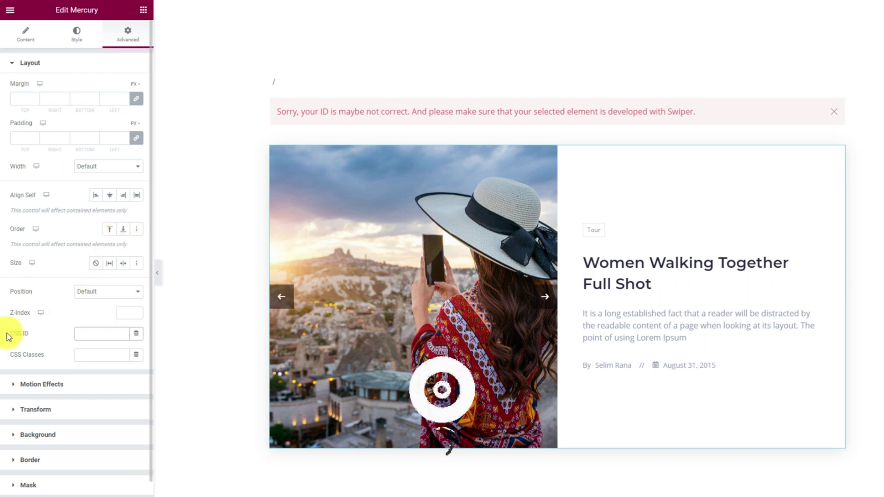
type("remote-f")
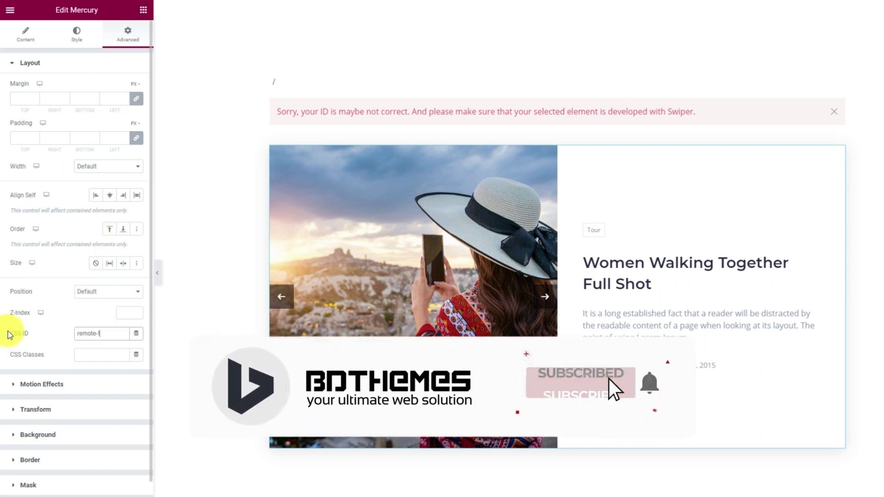
type("raction")
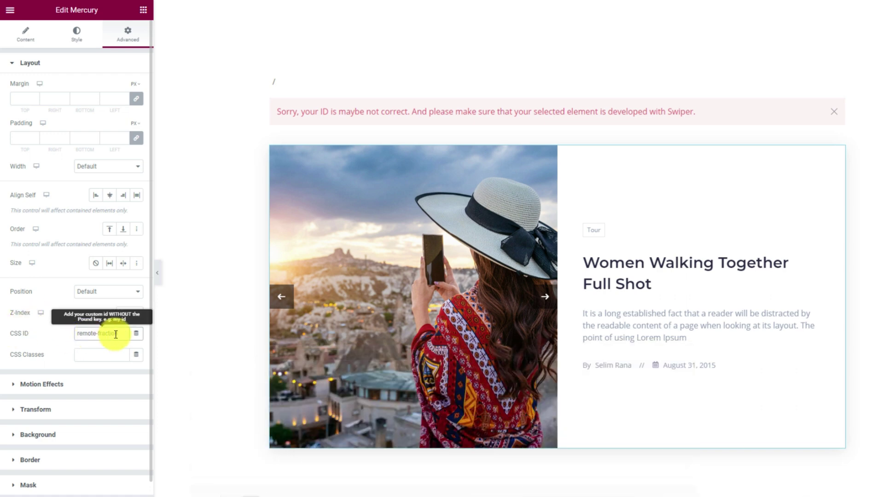
key("ctrl+a")
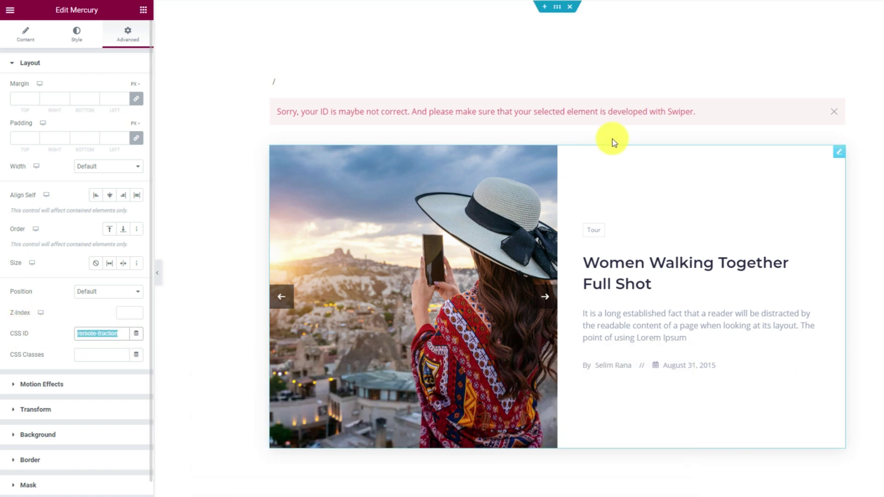
left_click(724, 95)
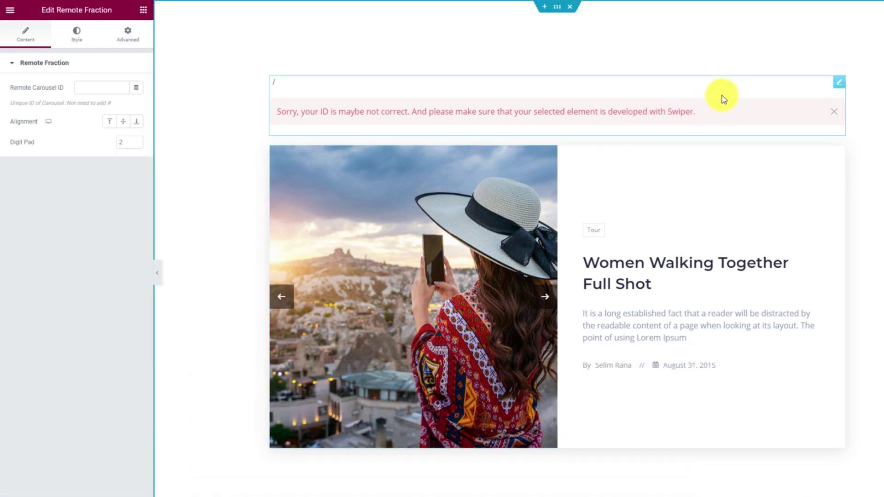
Step: Paste 'remote-fraction' into the Remote Carousel ID field so the counter shows 05 / 10
left_click(92, 86)
type("remote-fraction")
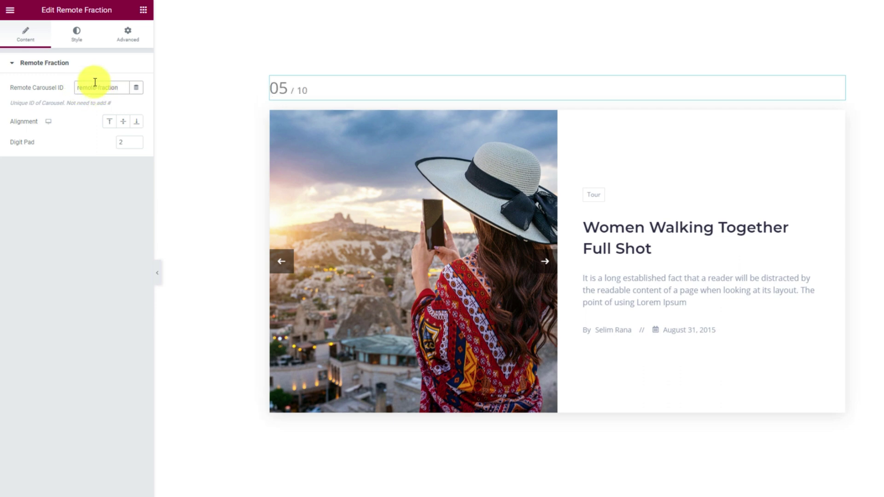
left_click(94, 86)
type("remote-fraction")
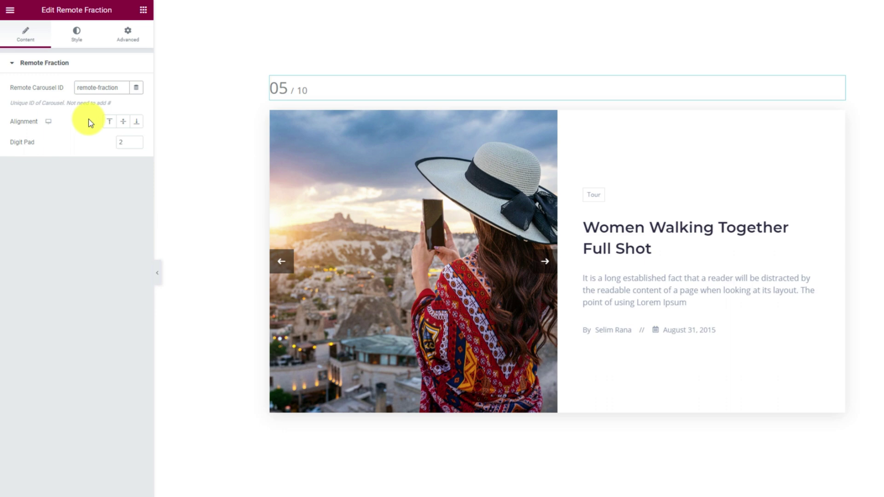
Step: Set the counter's Position to Absolute with horizontal offset 850 and vertical offset 214
left_click(127, 34)
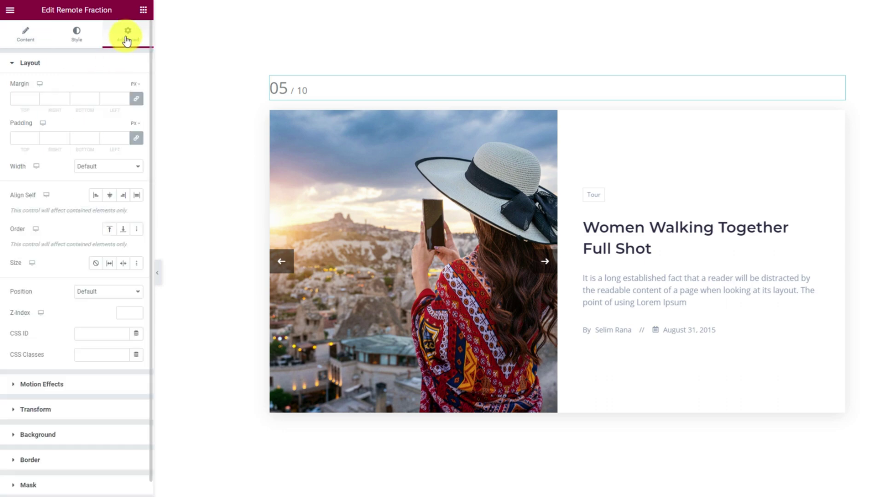
left_click(89, 293)
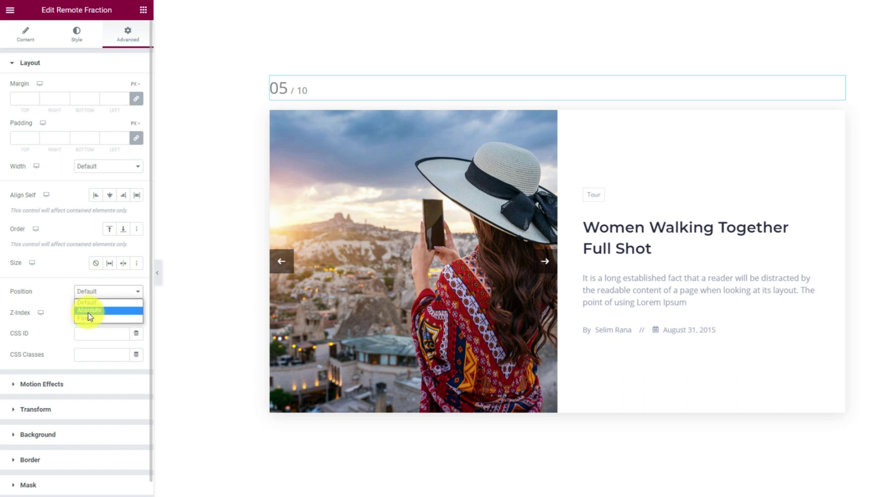
left_click(88, 312)
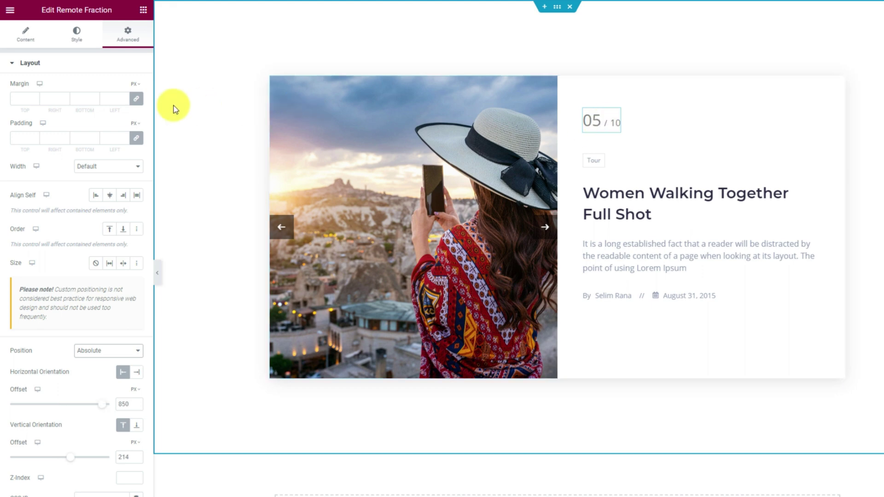
left_click(26, 34)
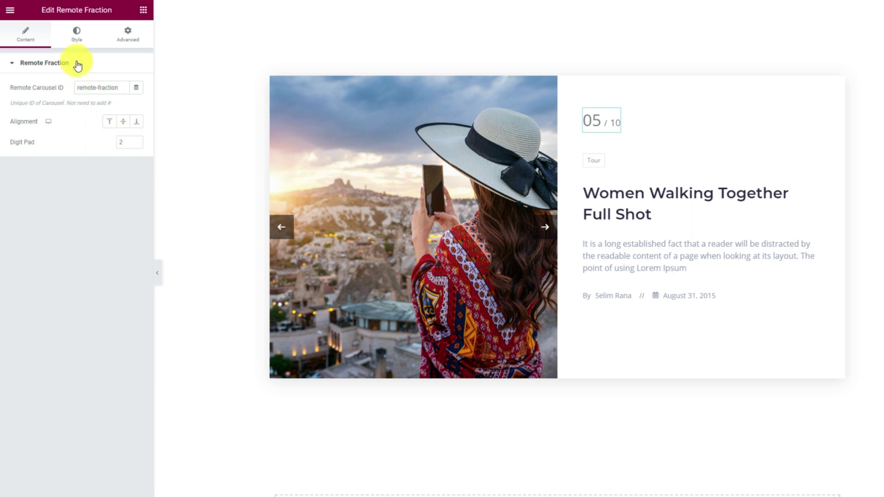
Step: Set the Remote Fraction Current number color to black (#020202) in the Style tab
left_click(76, 36)
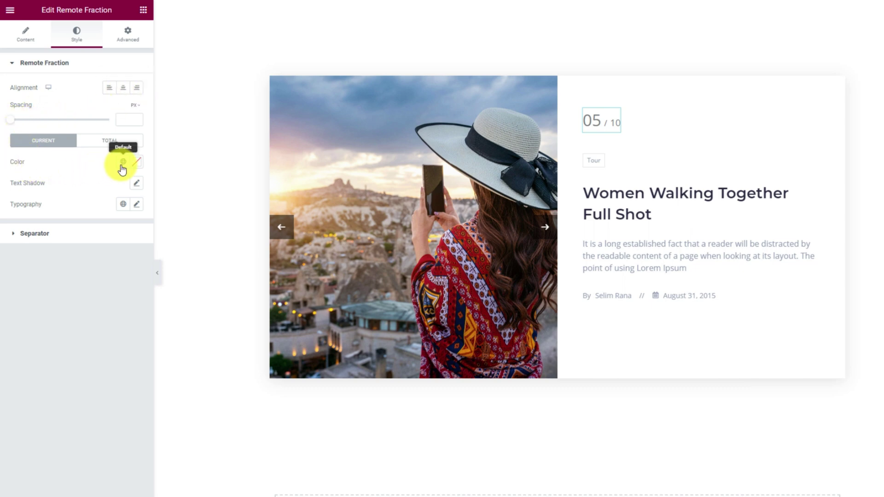
left_click(137, 163)
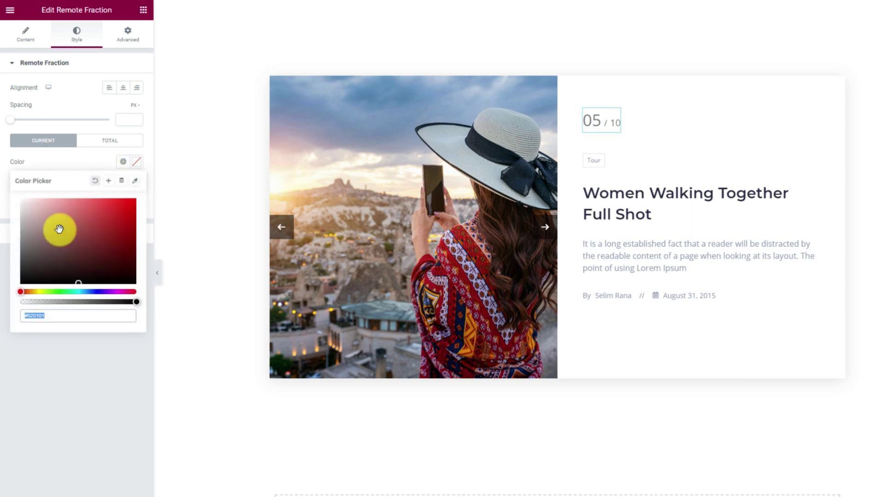
left_click(21, 282)
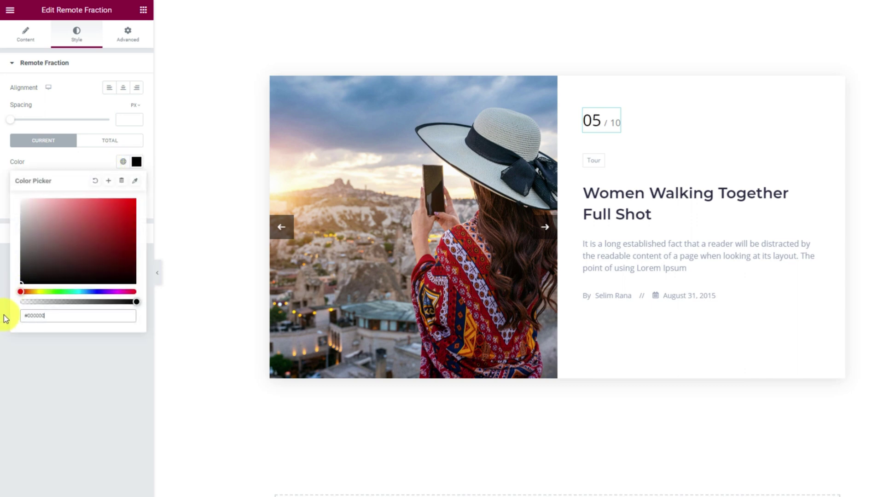
left_click(67, 160)
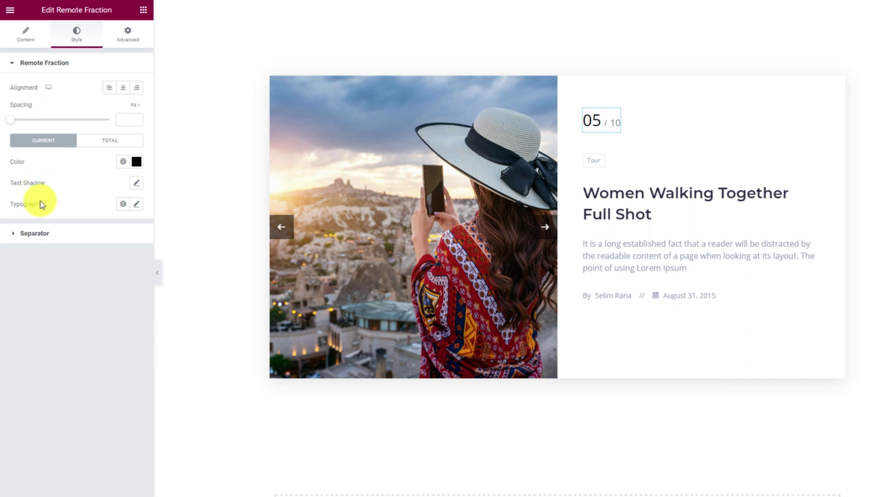
Step: Color the Separator bright green and increase its size from 14 to 19
left_click(53, 235)
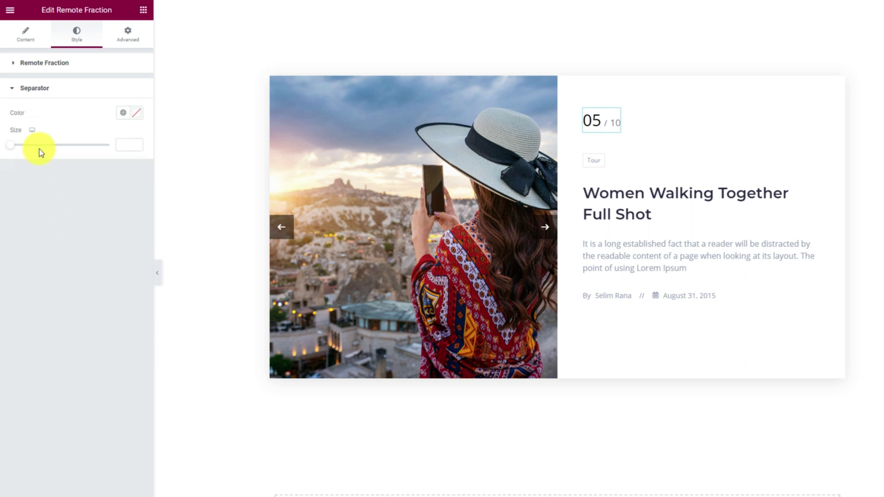
left_click(136, 113)
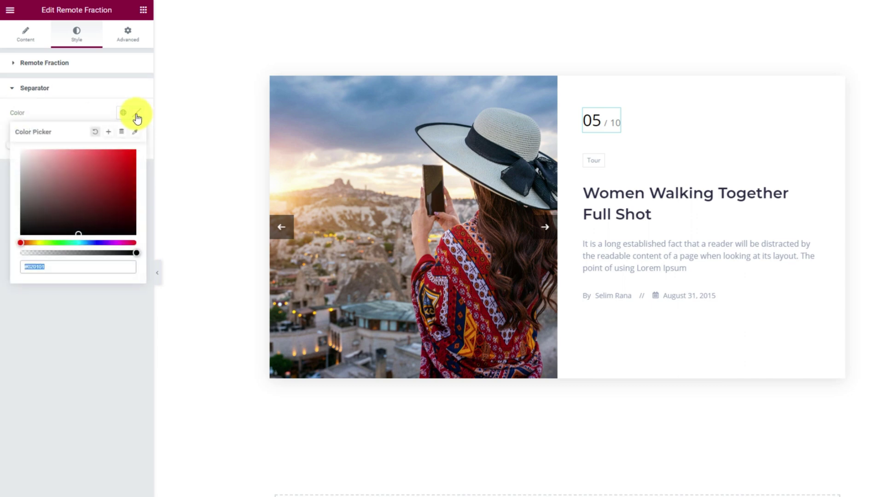
left_click(77, 243)
left_click(97, 166)
left_click(97, 181)
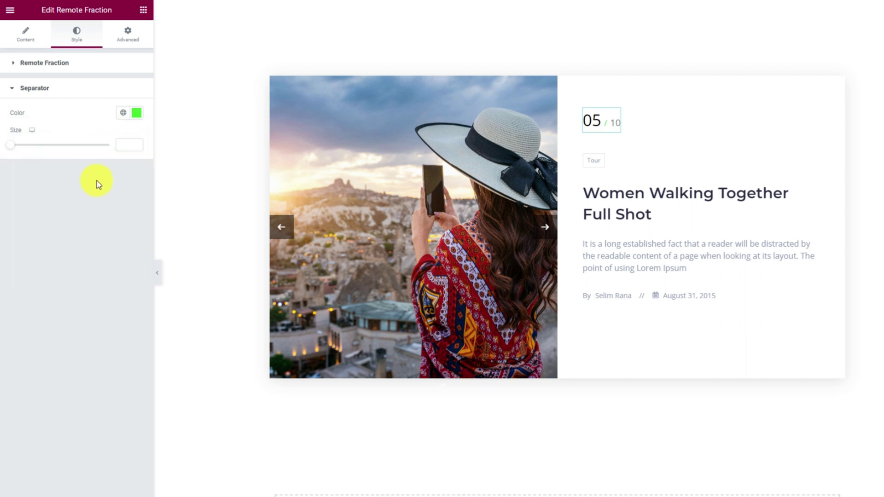
left_click(15, 145)
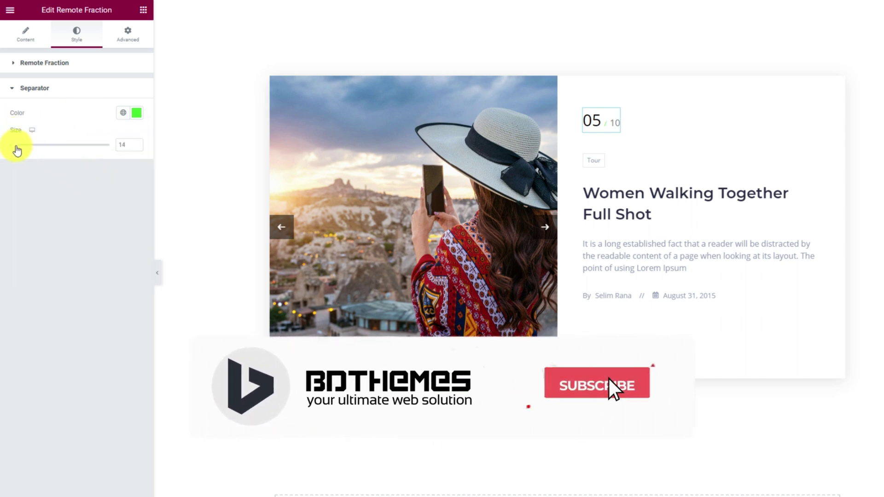
left_click_drag(18, 150, 26, 151)
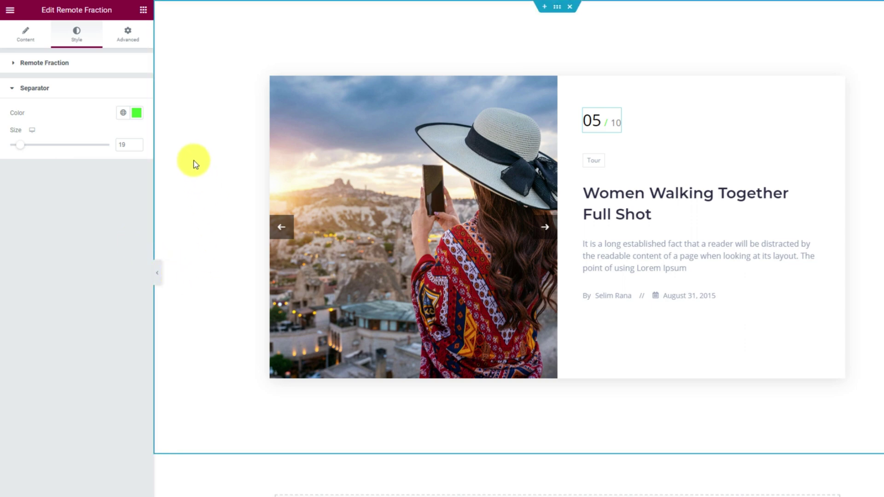
mouse_move(606, 126)
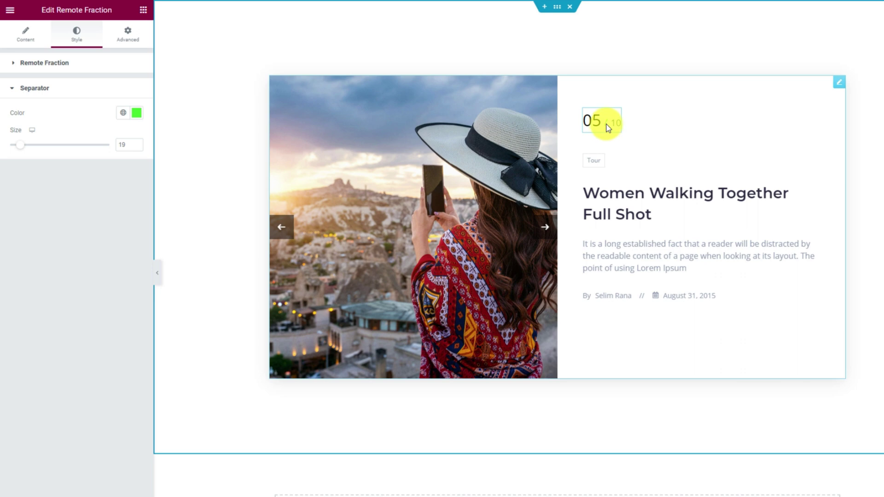
Step: Advance the slider three times to confirm the styled counter reaches 03 / 10
left_click(544, 227)
left_click(544, 228)
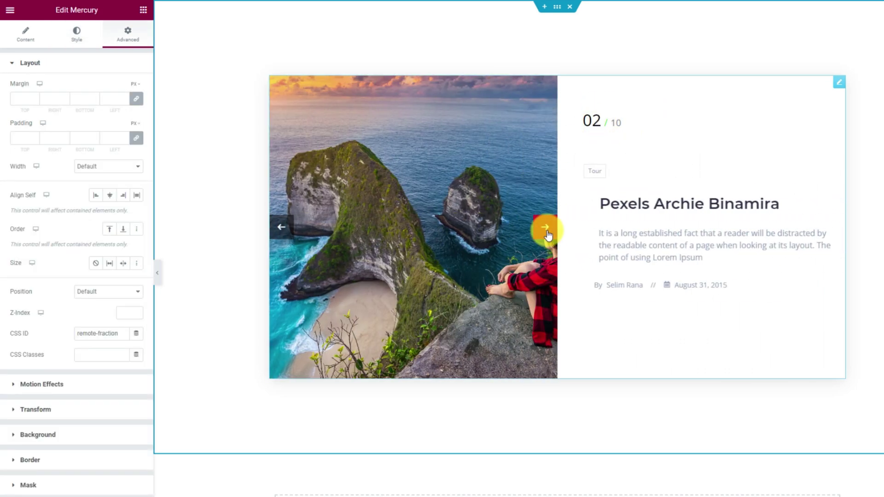
left_click(545, 230)
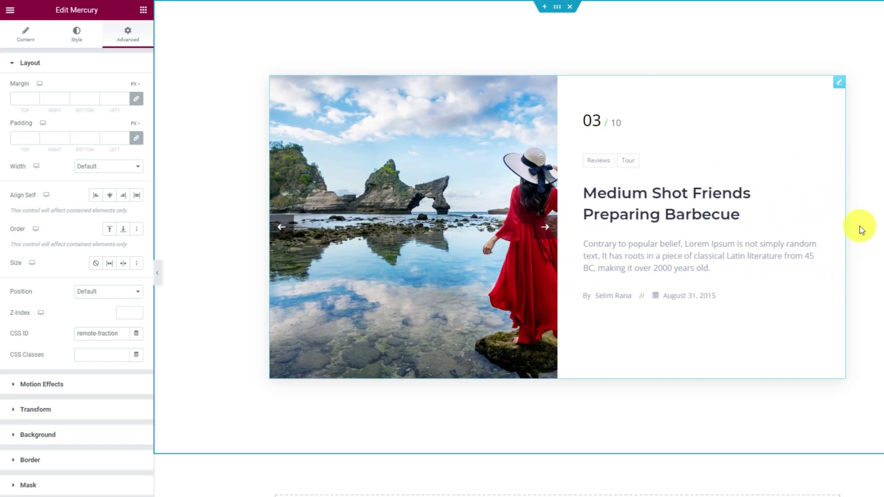